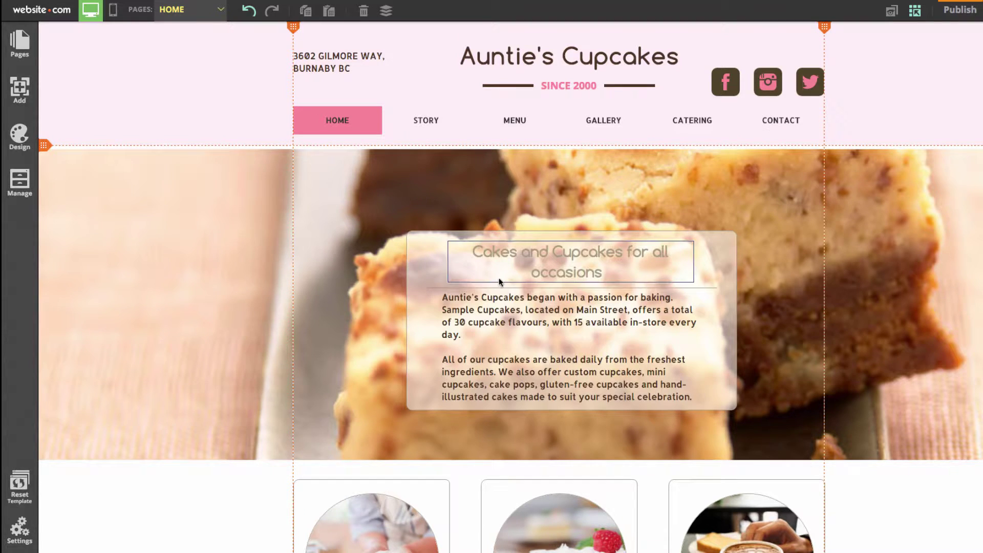
- Open the Add Element panel from the left sidebar's Add button
left_click(21, 91)
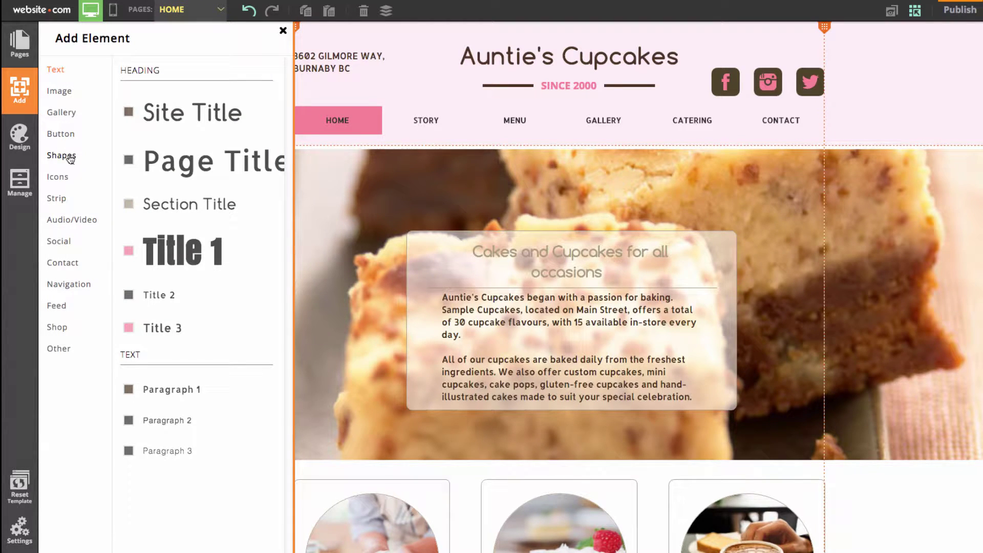
- Show Shapes and compare the preset and theme styles for boxes and circles
left_click(53, 158)
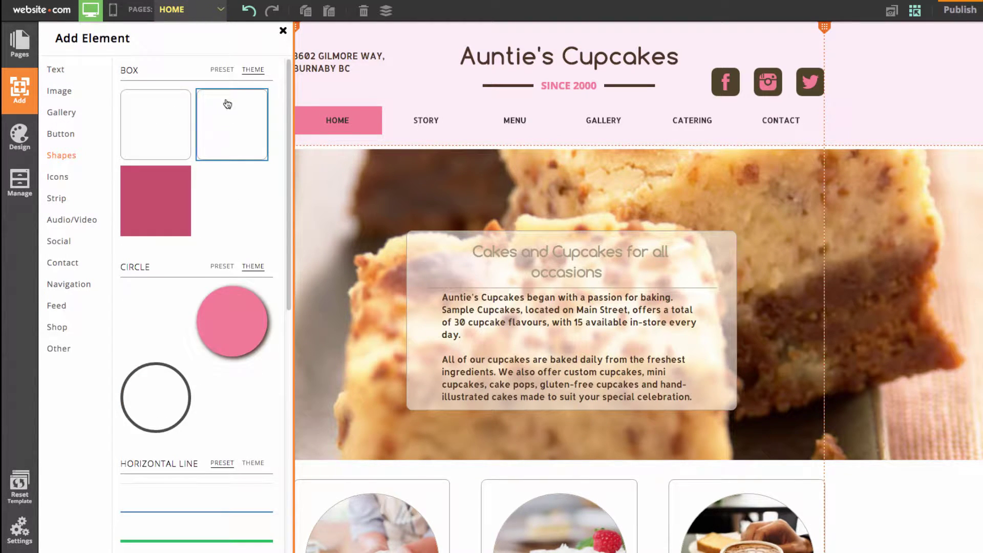
left_click(222, 72)
left_click(254, 72)
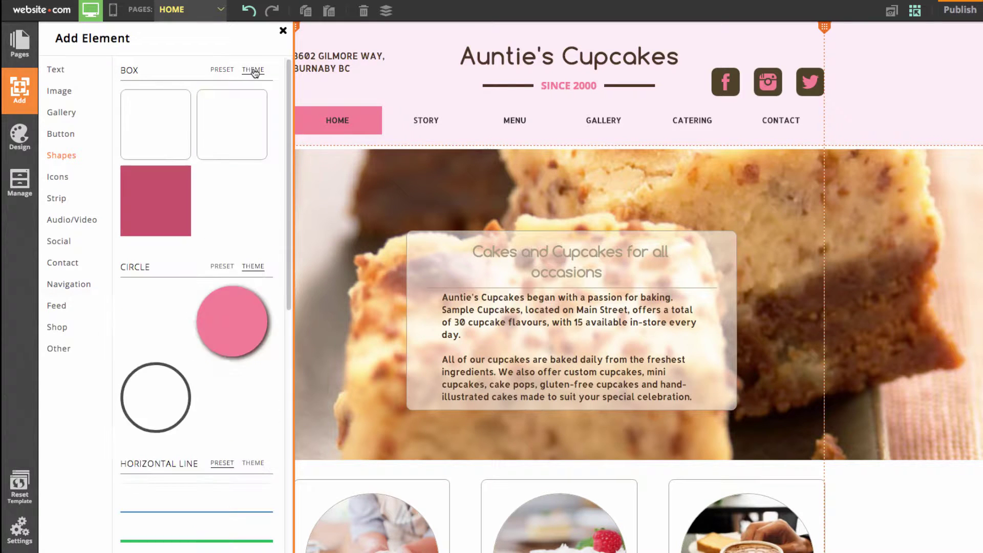
left_click(233, 72)
scroll(235, 215, "down", 5)
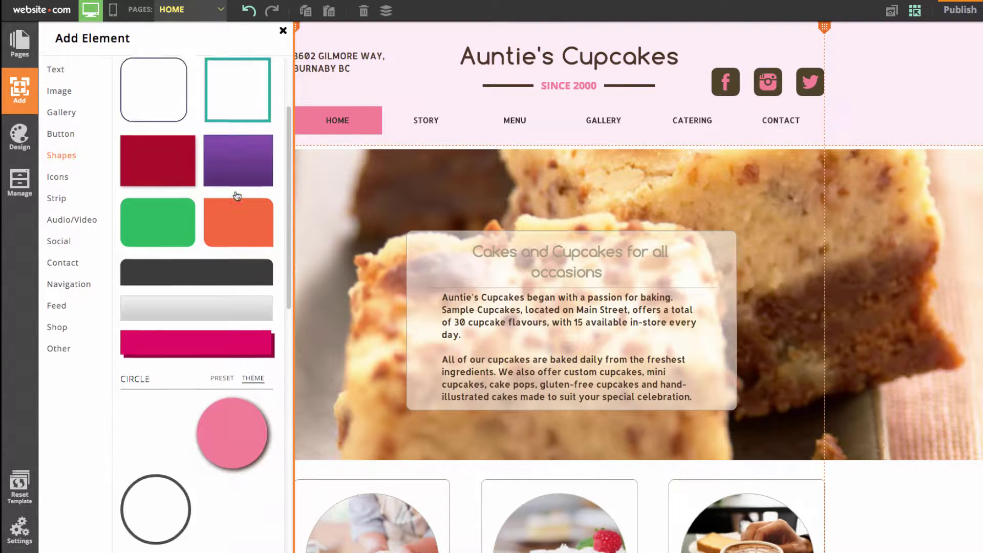
left_click(225, 270)
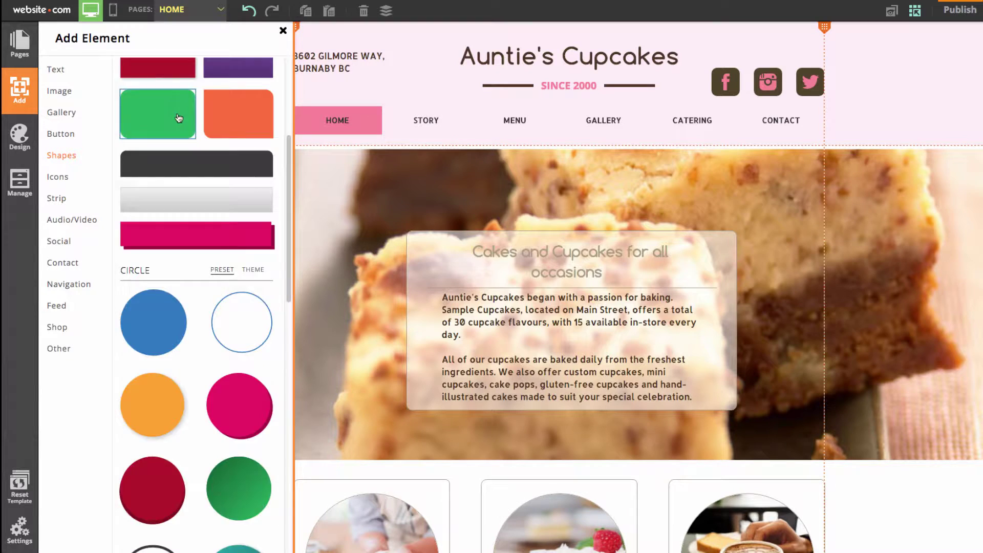
scroll(133, 92, "up", 5)
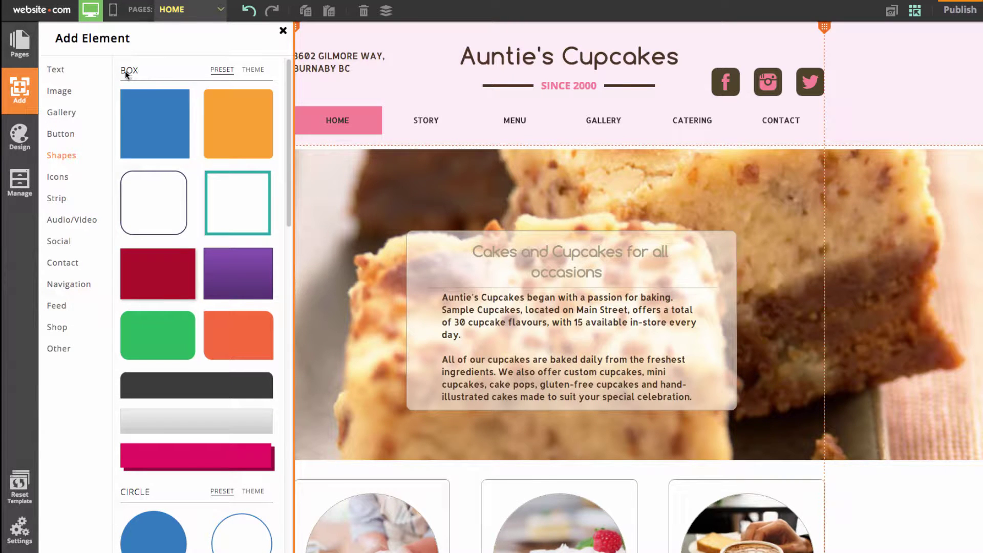
left_click(253, 70)
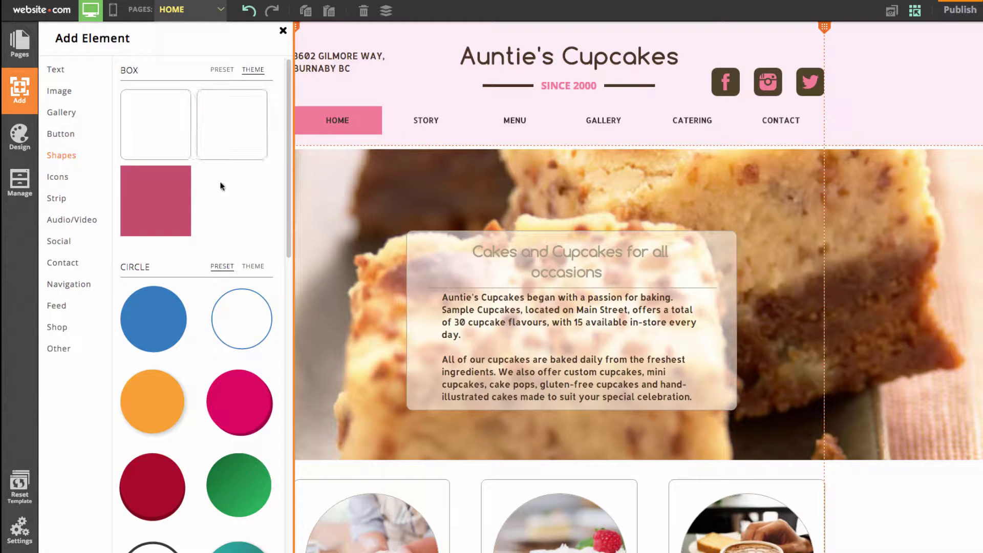
- Check the theme circle styles, return circles and boxes to Preset, and close the panel
scroll(210, 175, "down", 3)
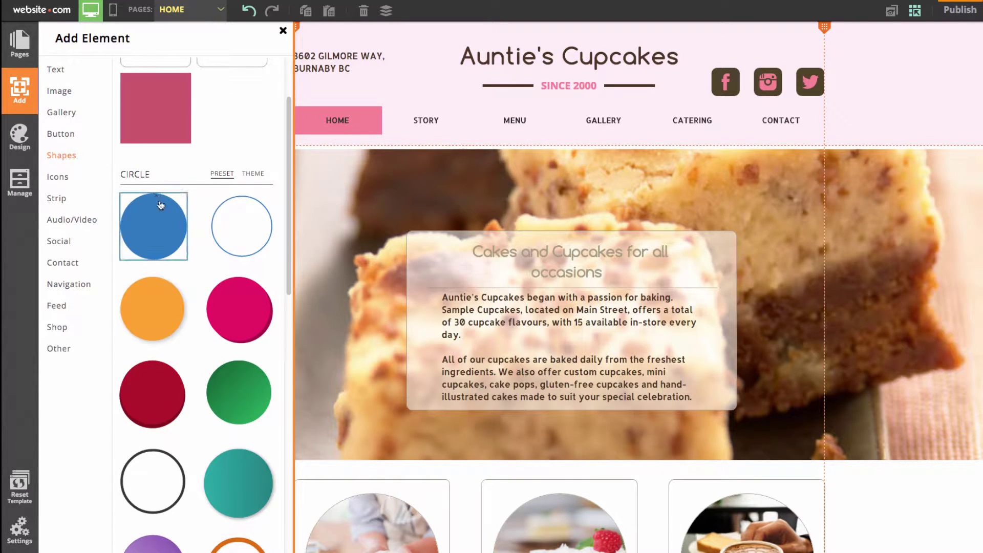
left_click(252, 175)
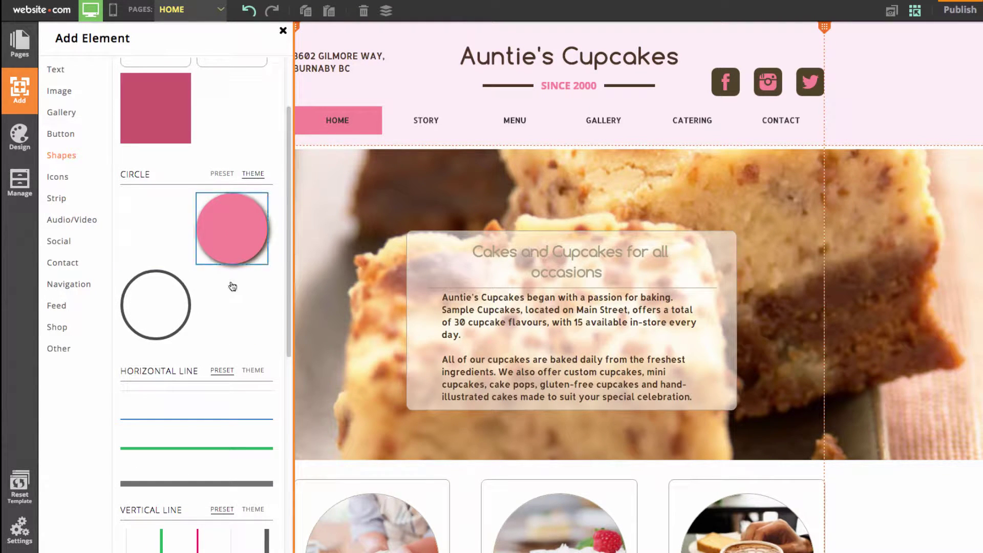
left_click(222, 174)
scroll(236, 302, "up", 3)
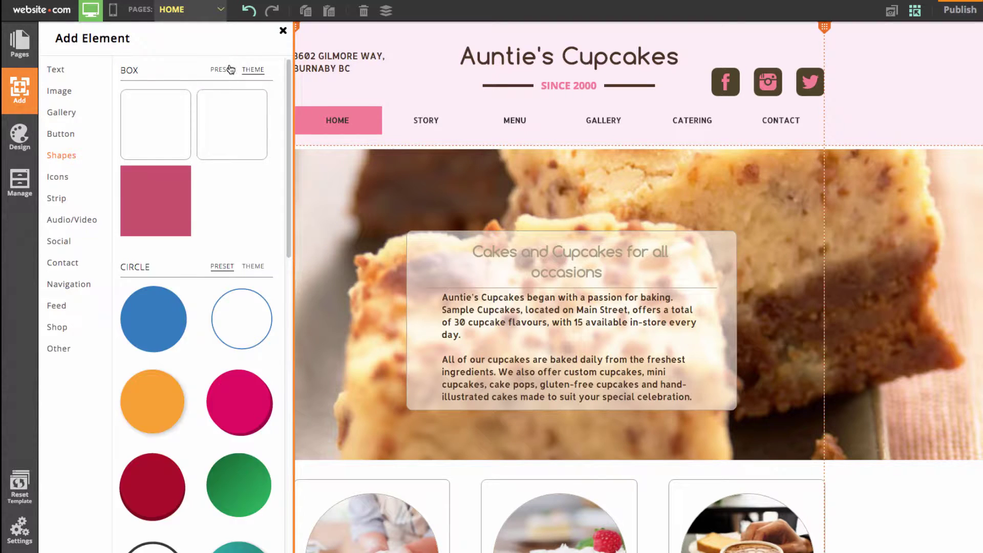
left_click(229, 70)
left_click(282, 30)
scroll(409, 304, "down", 6)
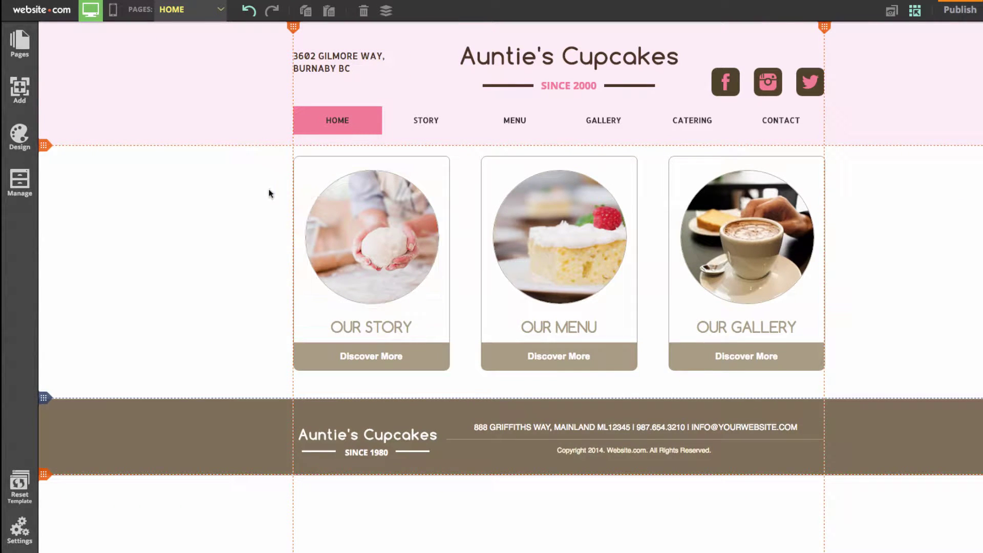
- Delete the Our Story card's frame box
scroll(241, 274, "up", 4)
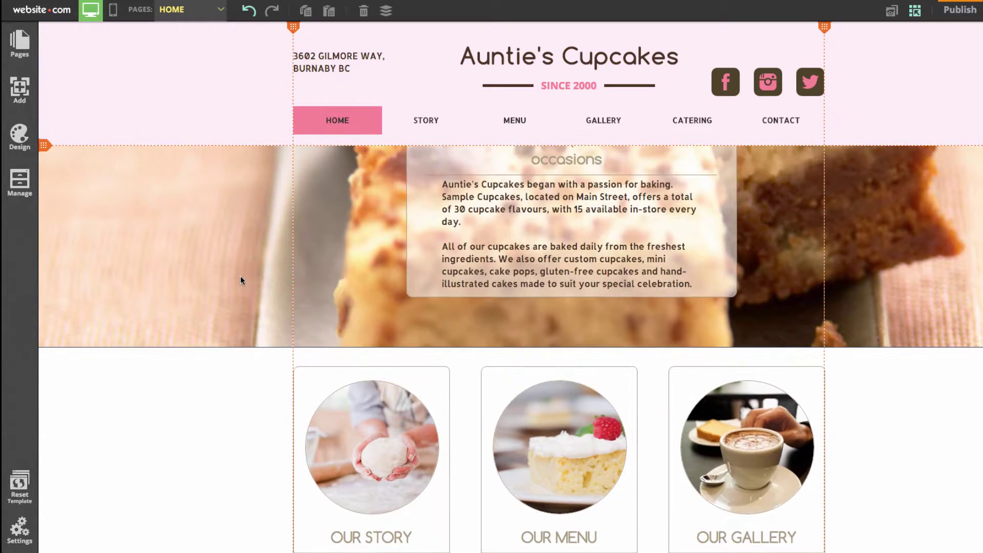
scroll(241, 281, "up", 2)
scroll(271, 355, "down", 3)
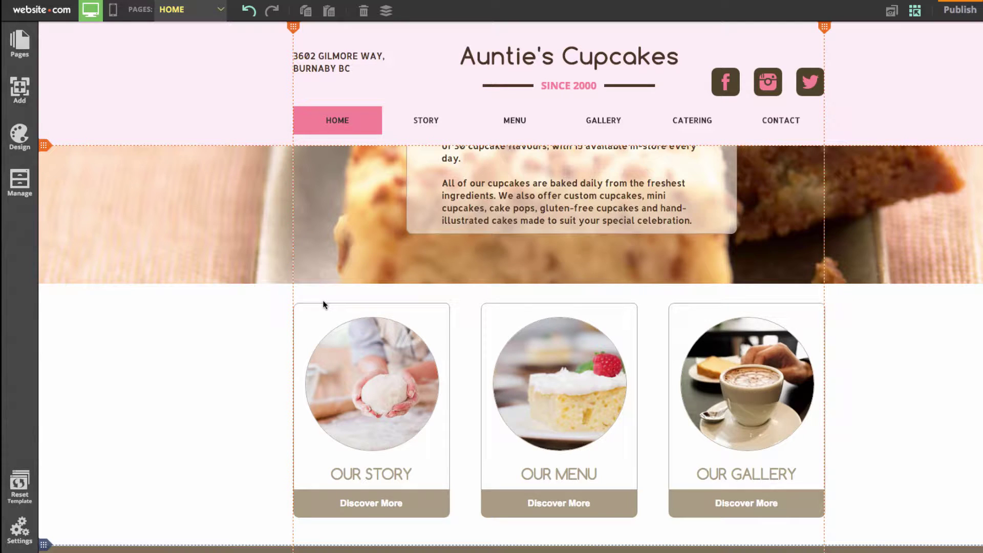
left_click(305, 304)
key("Delete")
- Move the Our Story Discover More button lower, lined up with the left guide
scroll(337, 405, "down", 1)
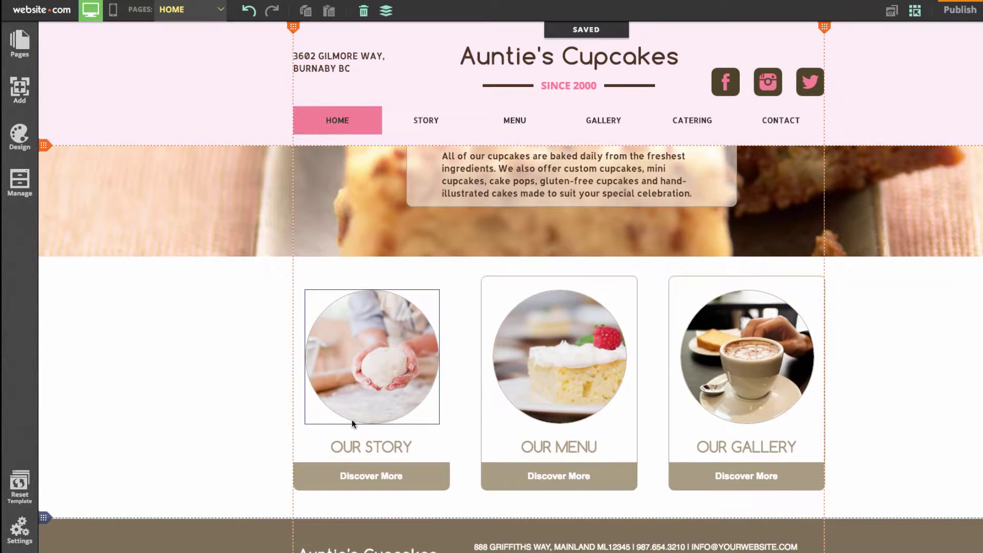
left_click_drag(416, 463, 407, 506)
scroll(287, 438, "down", 3)
left_click_drag(383, 420, 412, 447)
left_click(203, 378)
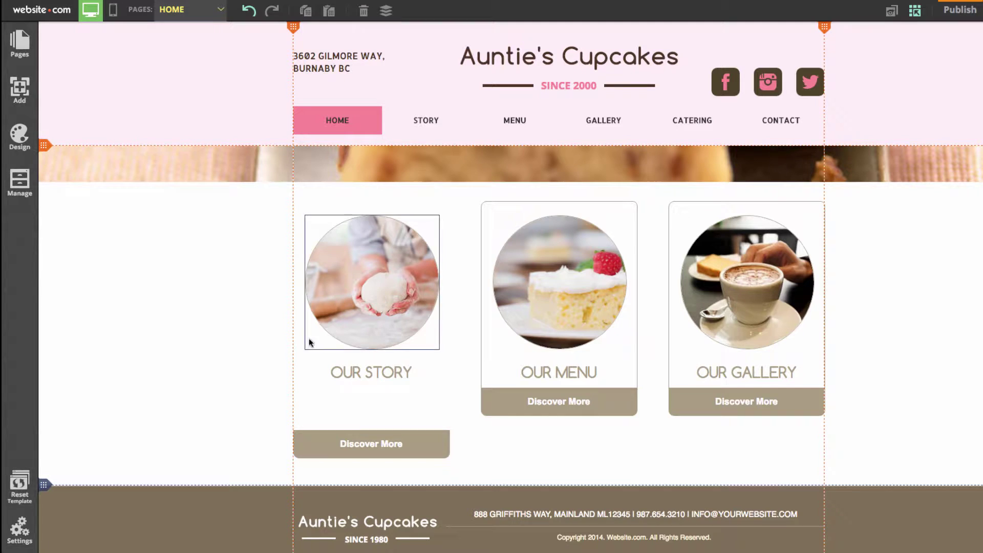
left_click(34, 96)
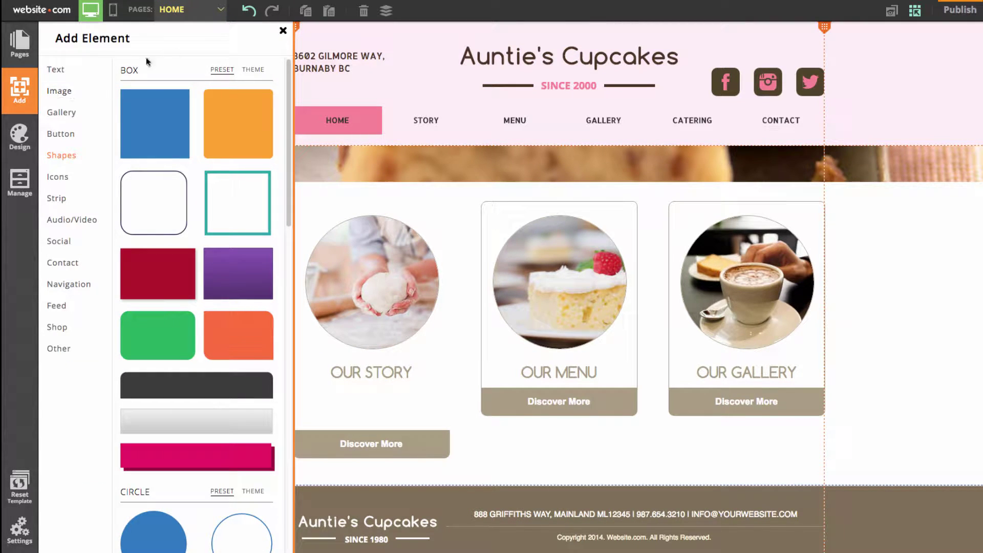
- Place a plain theme box onto the Our Story card
left_click(253, 72)
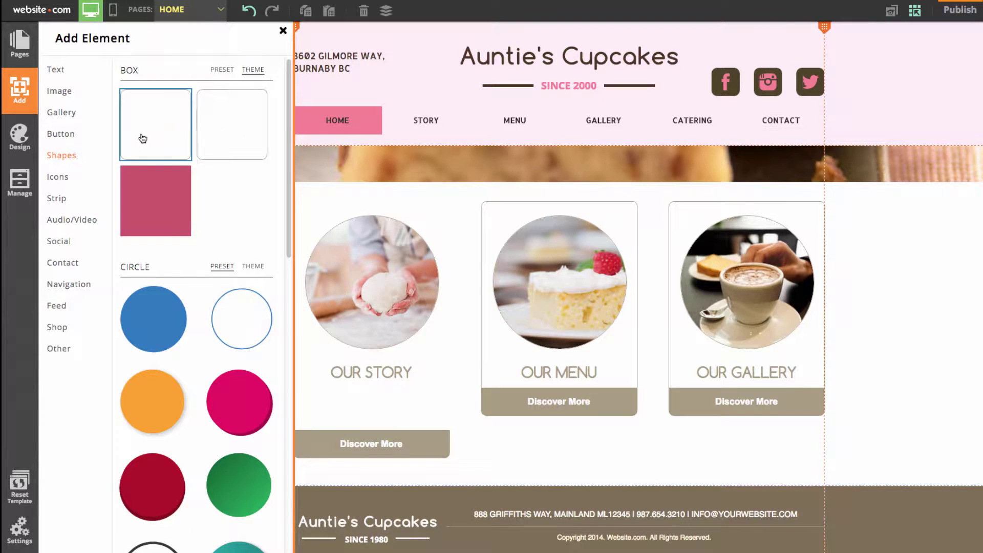
left_click(228, 120)
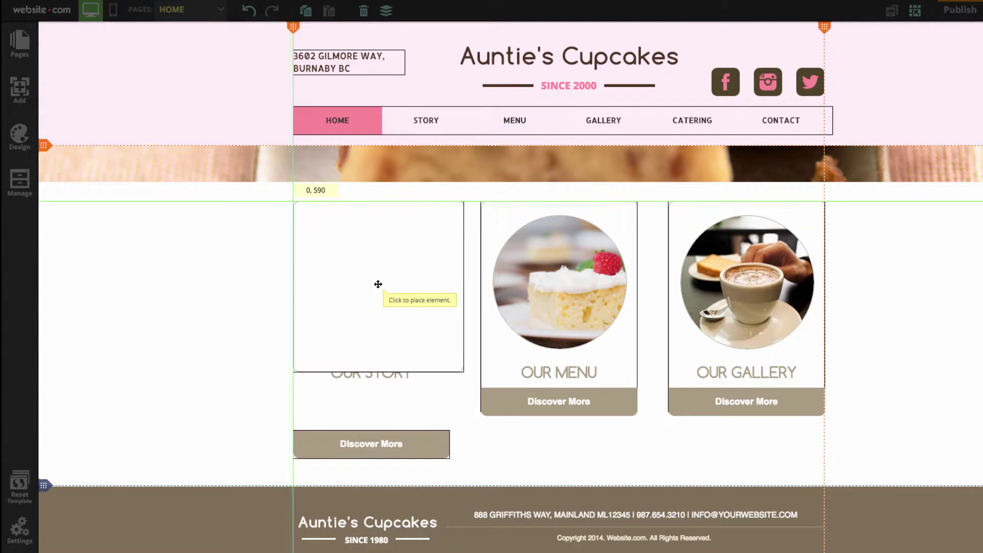
left_click(378, 284)
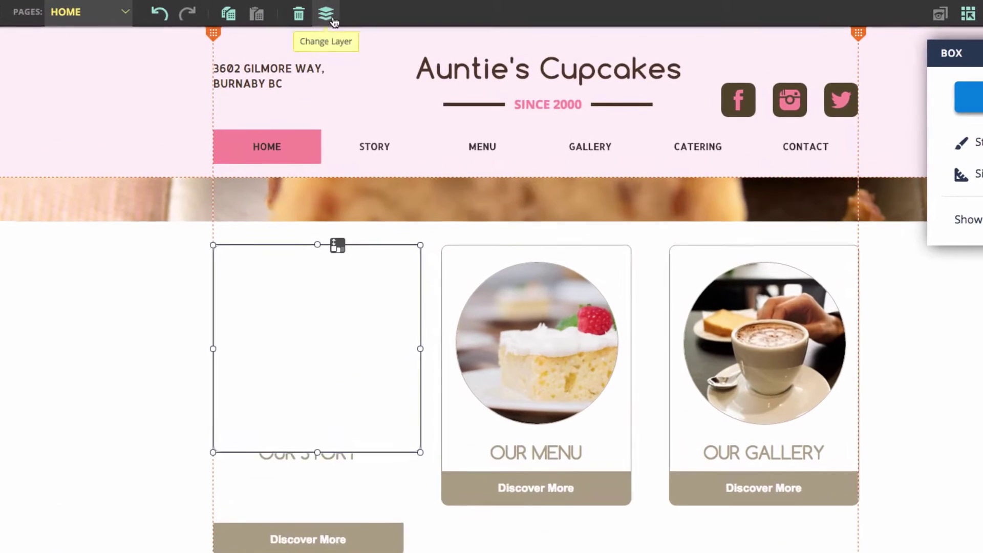
- Send the new box behind the photo and heading and stretch it to 300 x 370
left_click(321, 21)
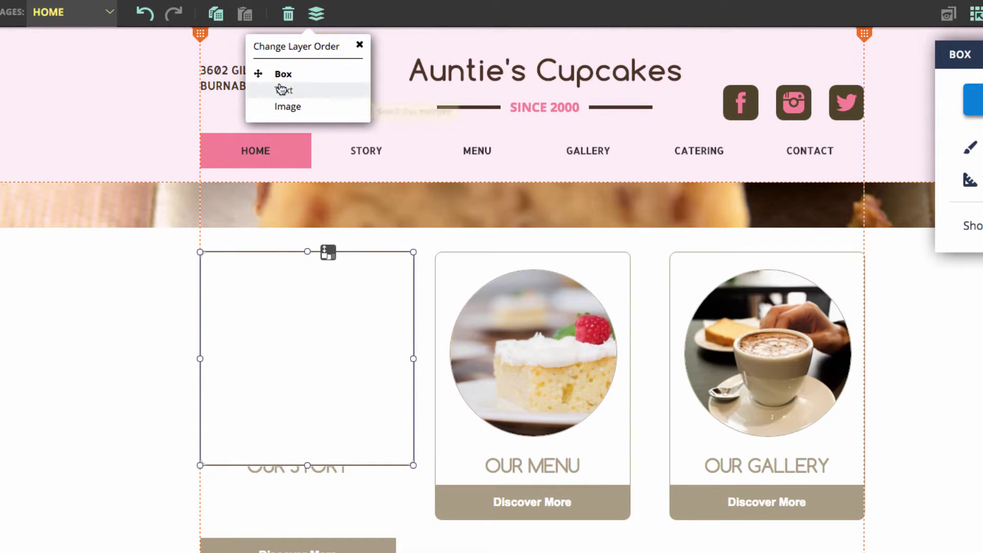
left_click_drag(259, 74, 257, 106)
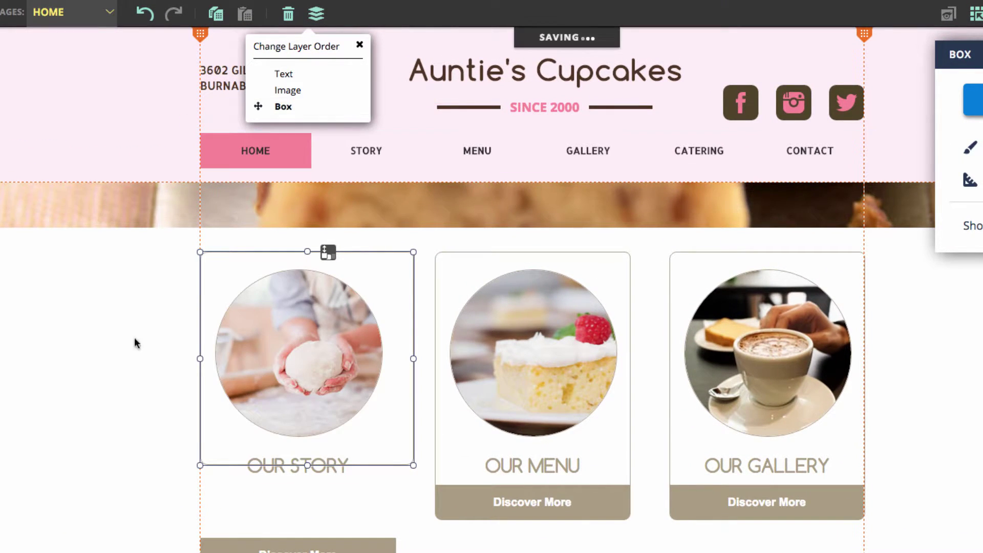
left_click_drag(307, 465, 306, 516)
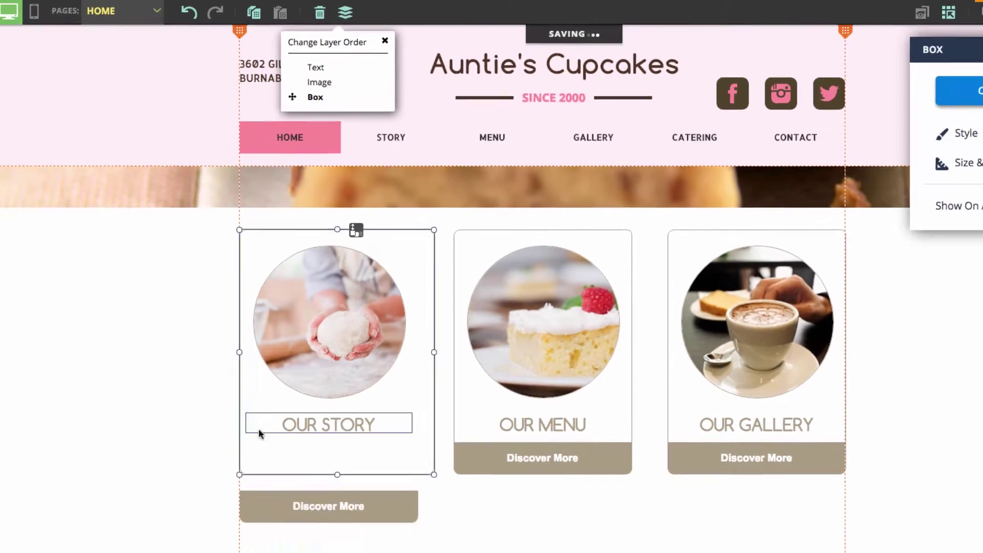
left_click(112, 415)
left_click(18, 89)
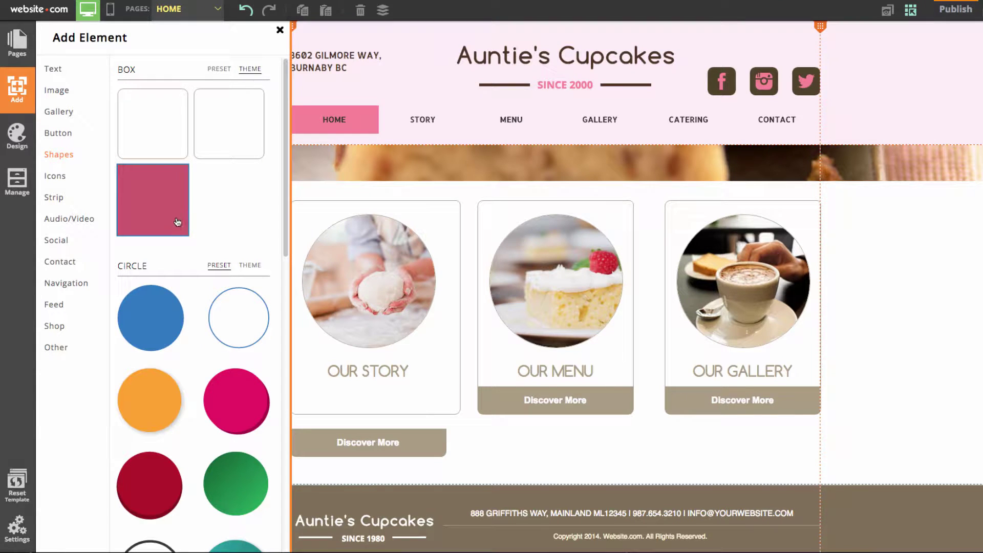
- Add the pink theme box to the card and shrink it into a thin bar below the picture
left_click_drag(170, 217, 179, 330)
left_click_drag(181, 409, 373, 404)
left_click_drag(457, 406, 459, 406)
left_click(222, 386)
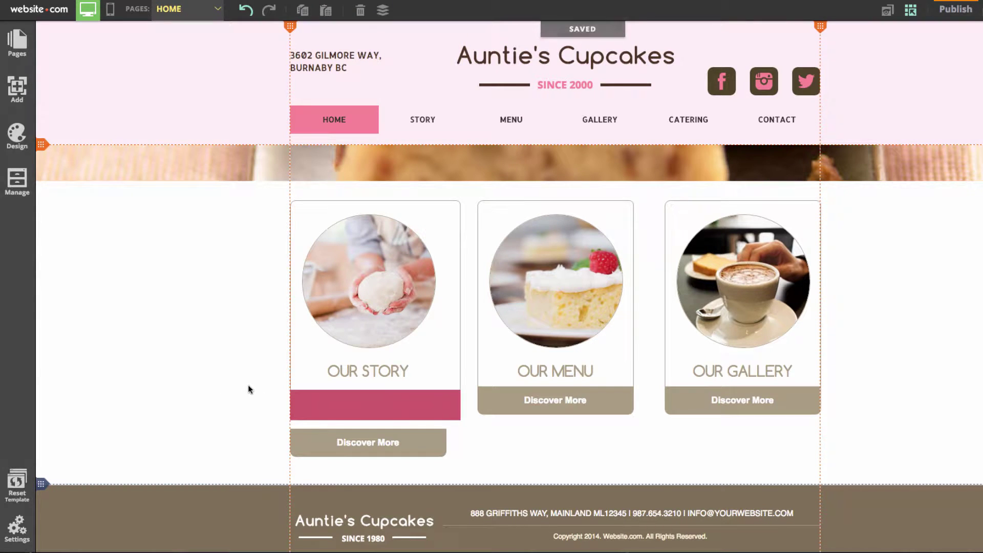
- Move Discover More under the pink bar, widen it to card width, and drop OUR STORY onto the bar
left_click_drag(385, 448, 382, 440)
left_click_drag(446, 434, 459, 439)
left_click(208, 382)
left_click_drag(380, 362, 368, 407)
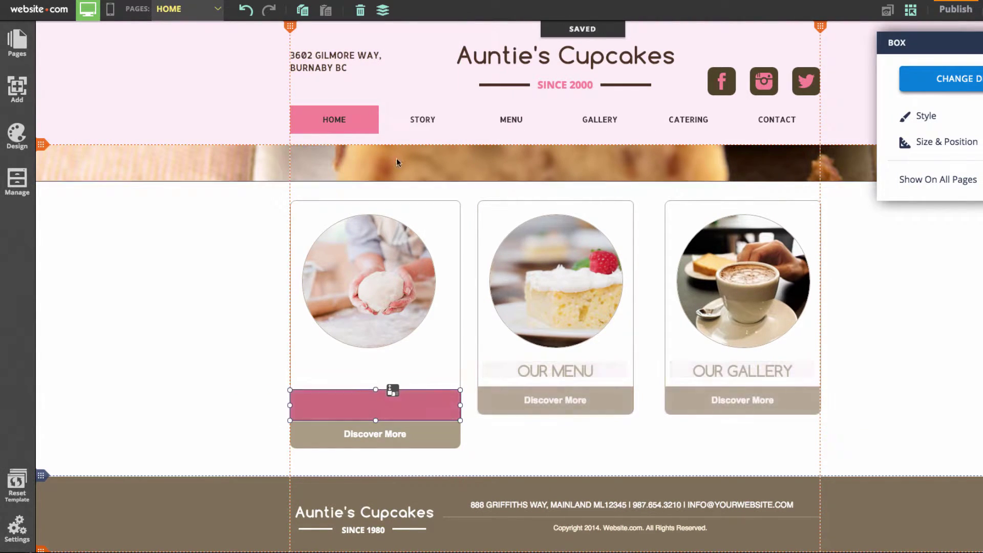
- Put the pink bar below the text in layer order so the OUR STORY heading shows on top
left_click(383, 10)
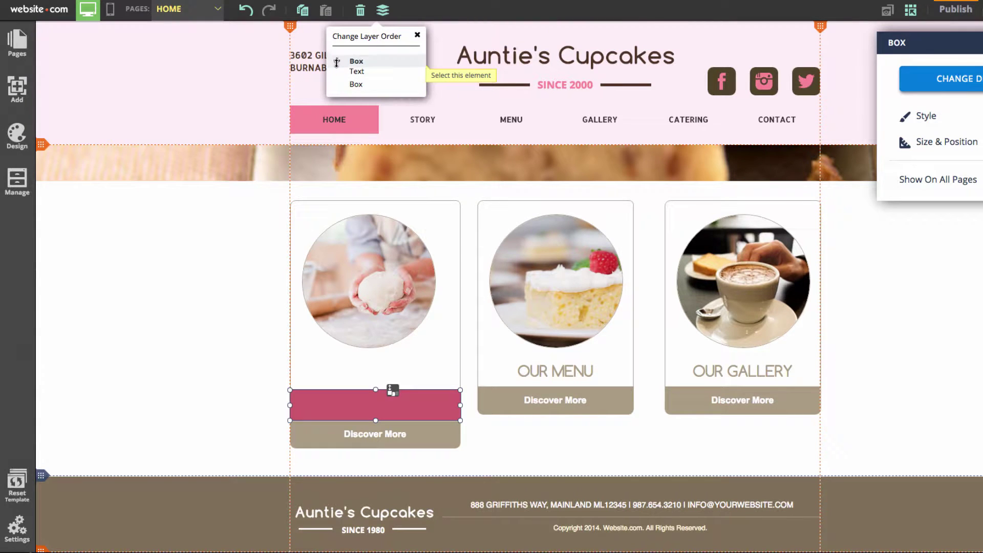
left_click_drag(336, 60, 336, 72)
left_click(180, 403)
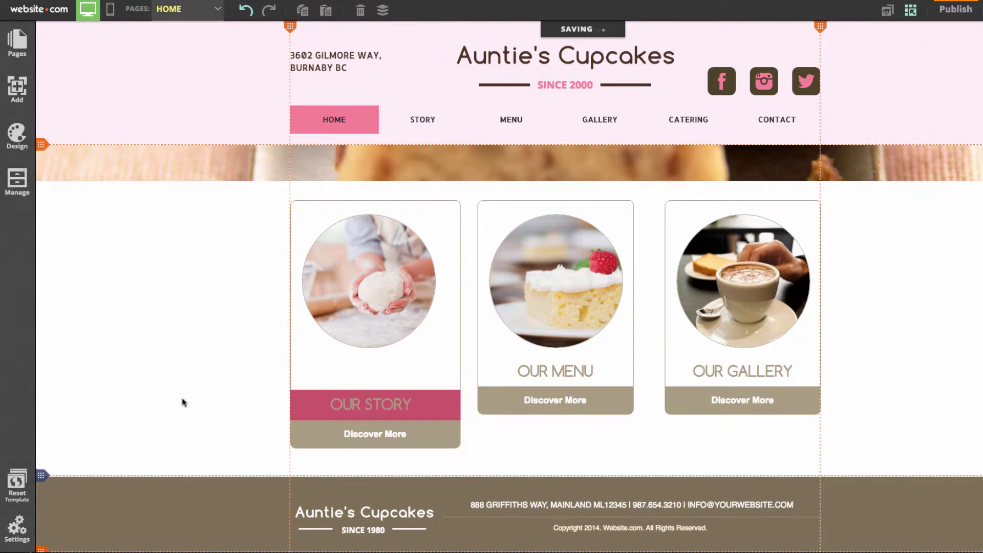
left_click_drag(376, 402, 378, 404)
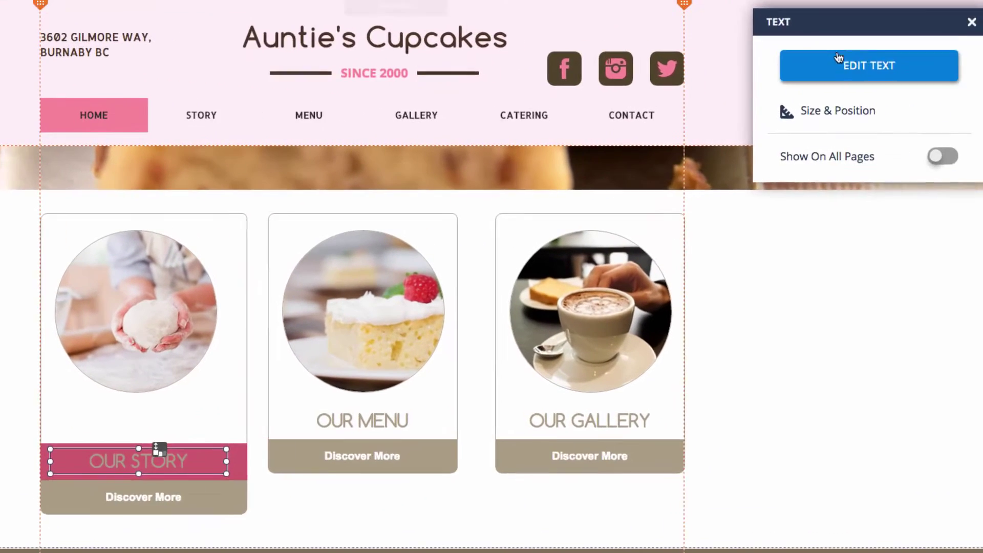
- Change the OUR STORY heading text colour to white
double_click(385, 411)
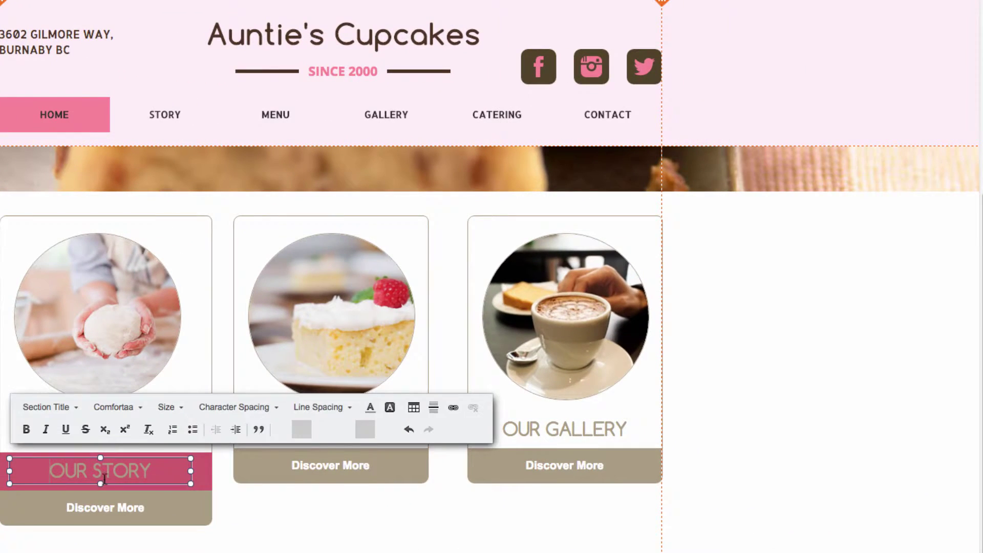
left_click_drag(158, 469, 58, 472)
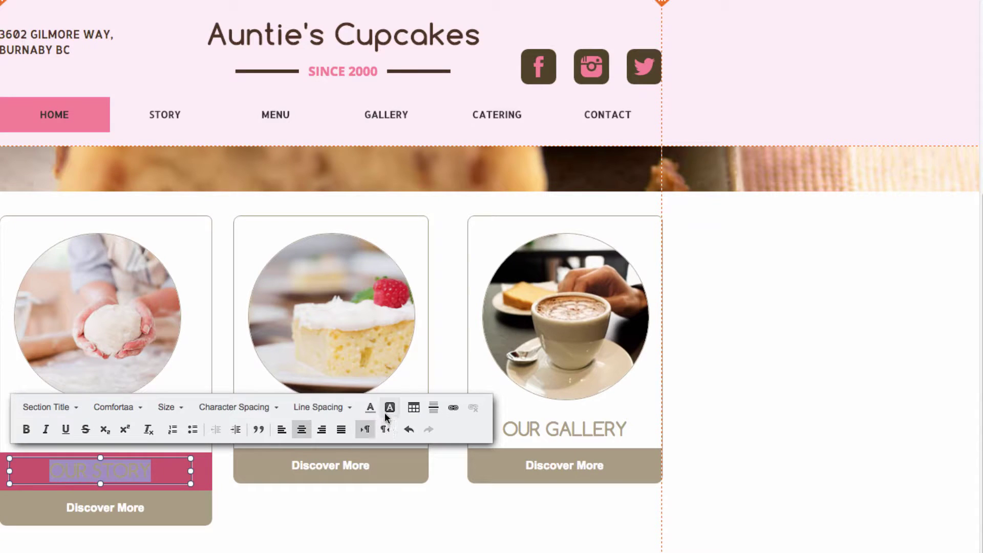
left_click(370, 408)
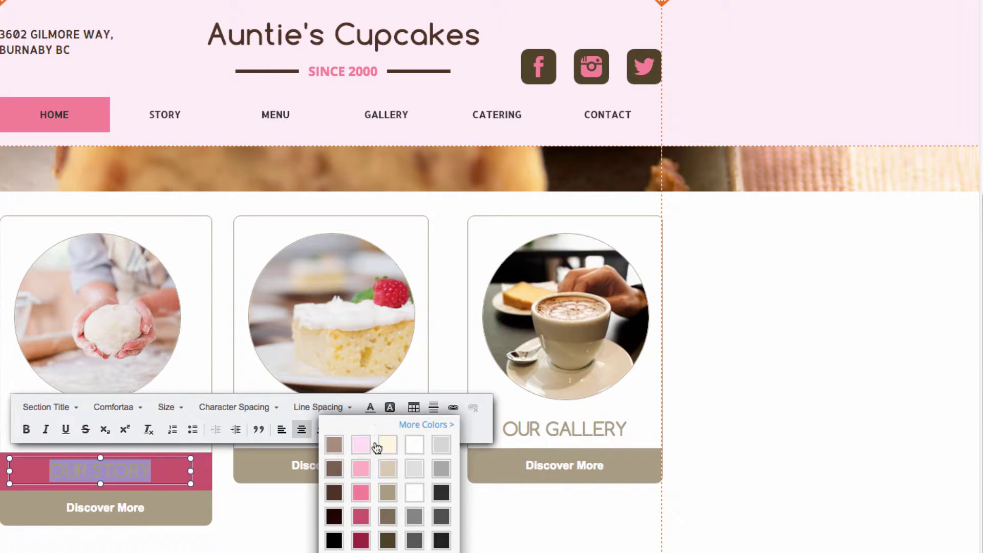
left_click(418, 537)
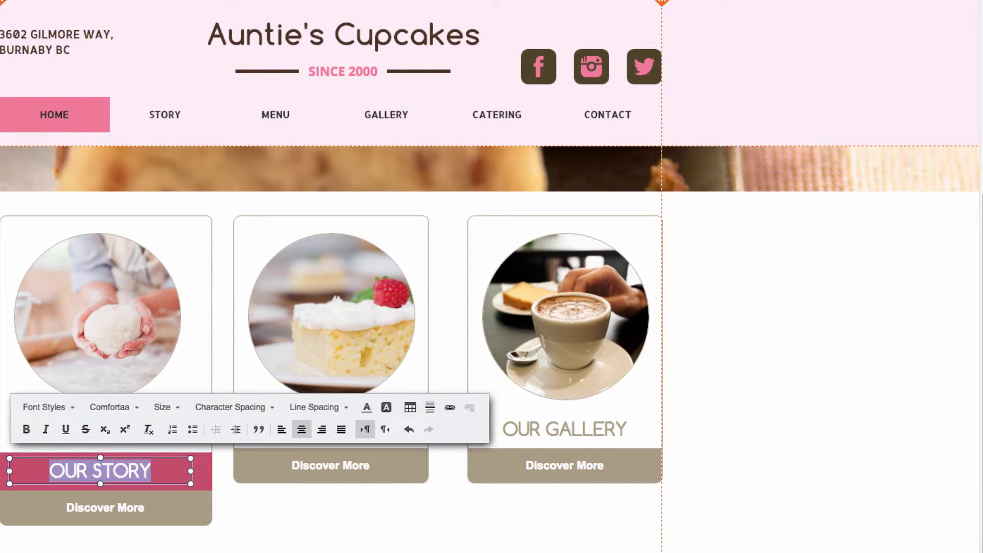
- Nudge the Our Story picture slightly down and to the right
left_click(107, 303)
left_click(106, 303)
left_click_drag(106, 303, 145, 340)
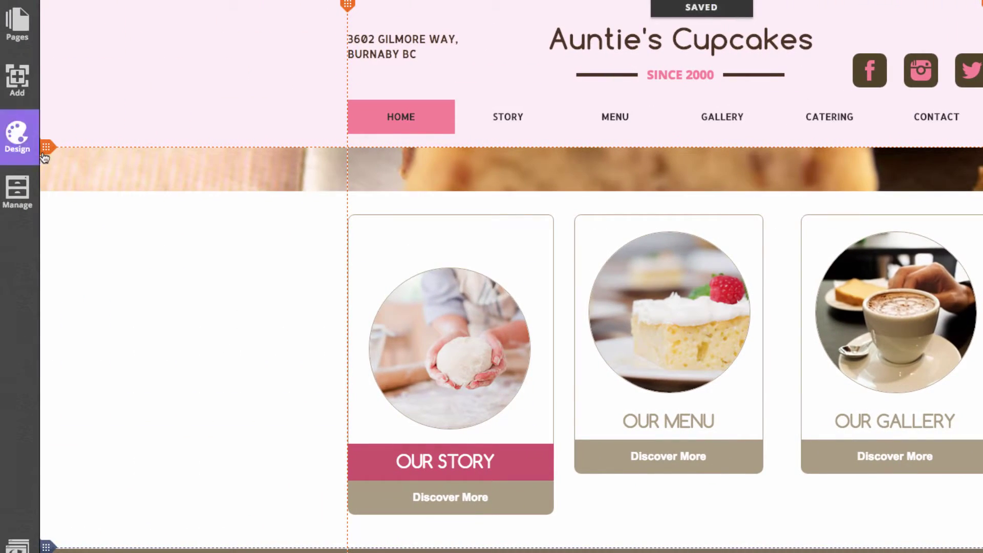
- Add the preset dark grey bar atop the Our Story card and narrow it to the card width
left_click(24, 102)
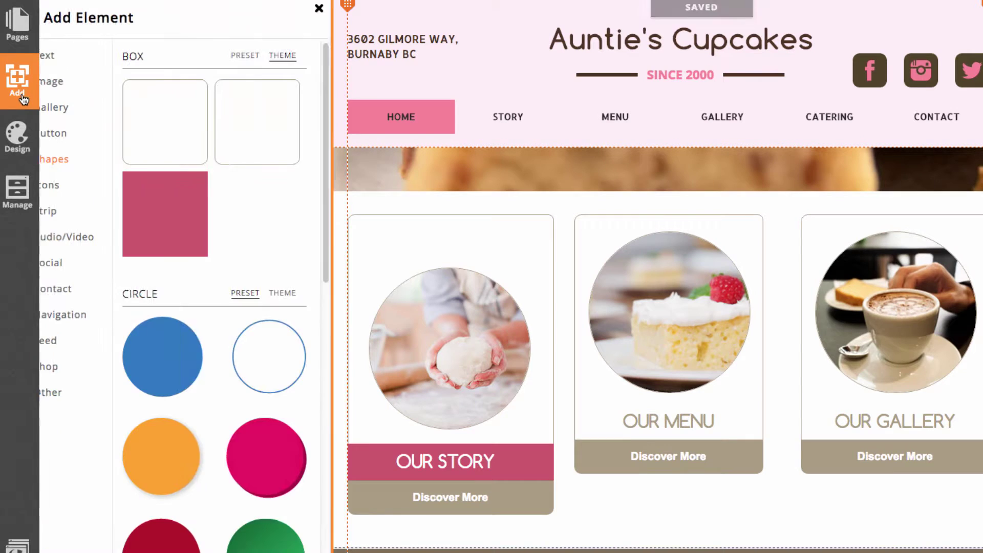
scroll(232, 260, "down", 10)
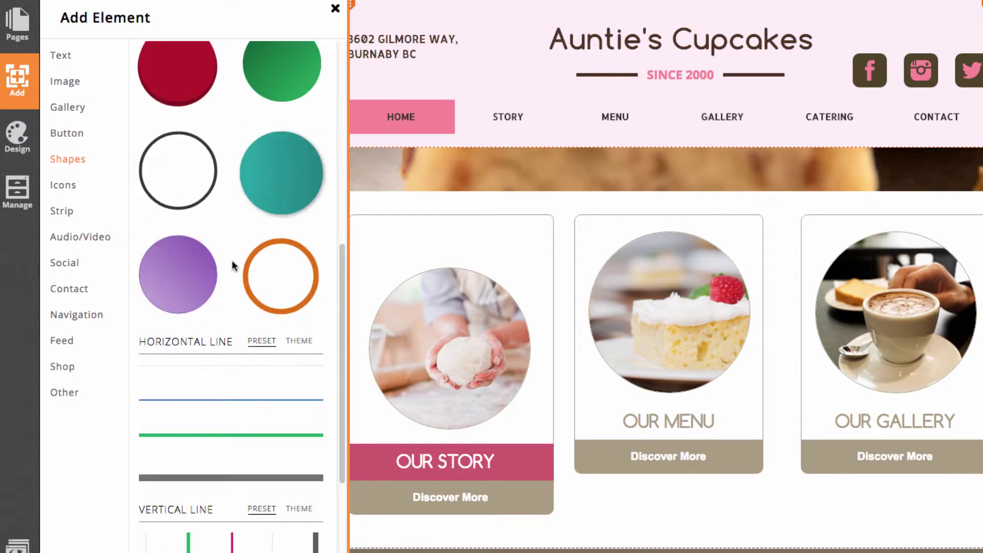
scroll(234, 264, "up", 10)
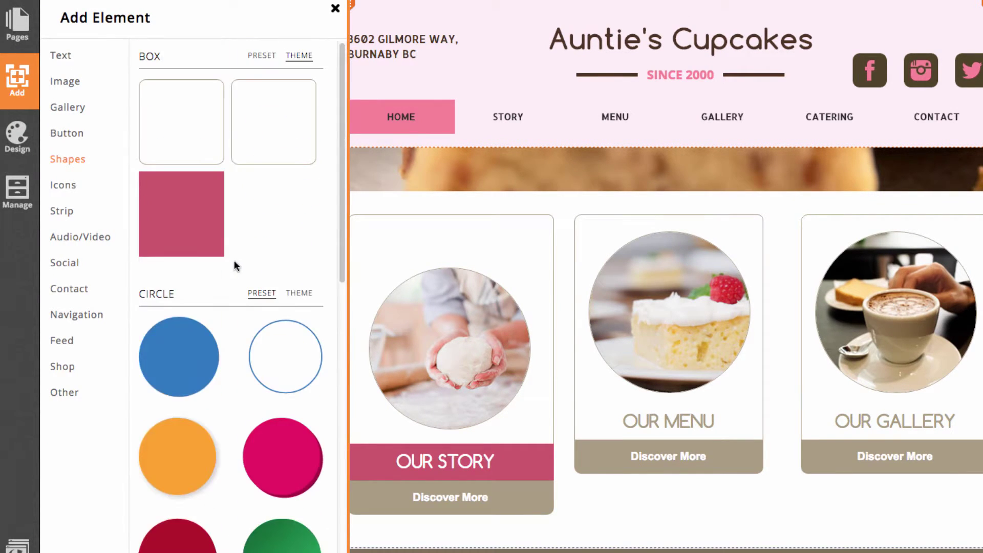
left_click(261, 57)
scroll(244, 388, "down", 3)
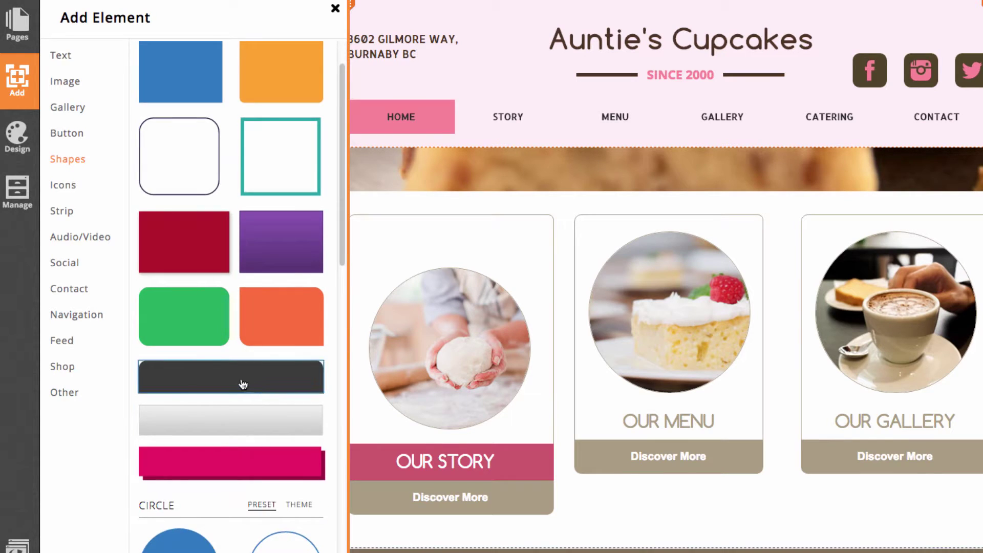
left_click(199, 312)
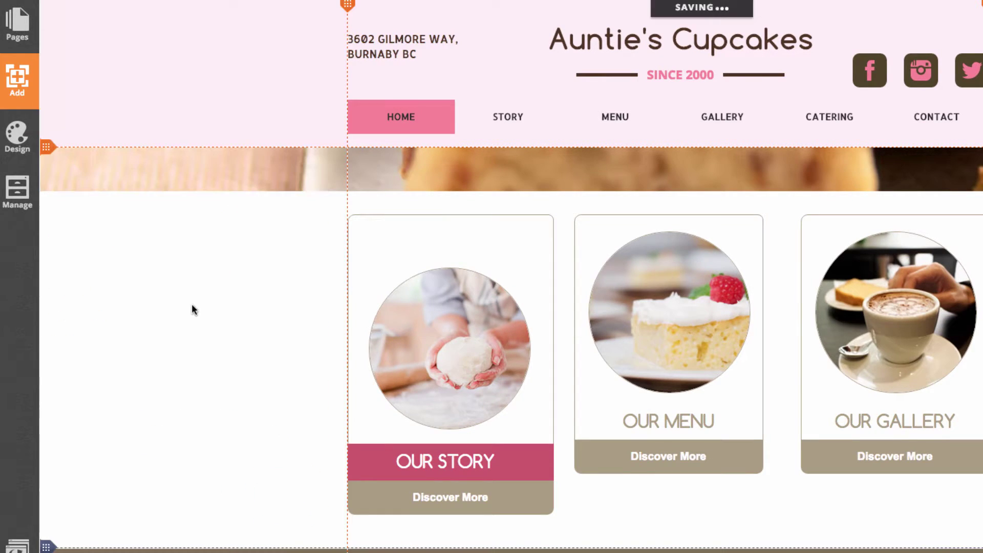
left_click(476, 237)
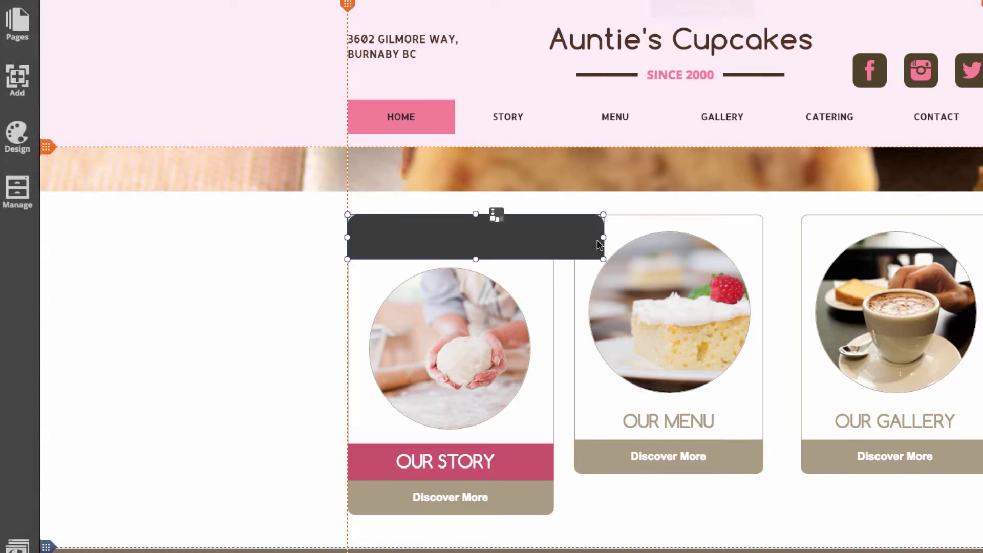
left_click_drag(602, 239, 554, 238)
left_click(149, 308)
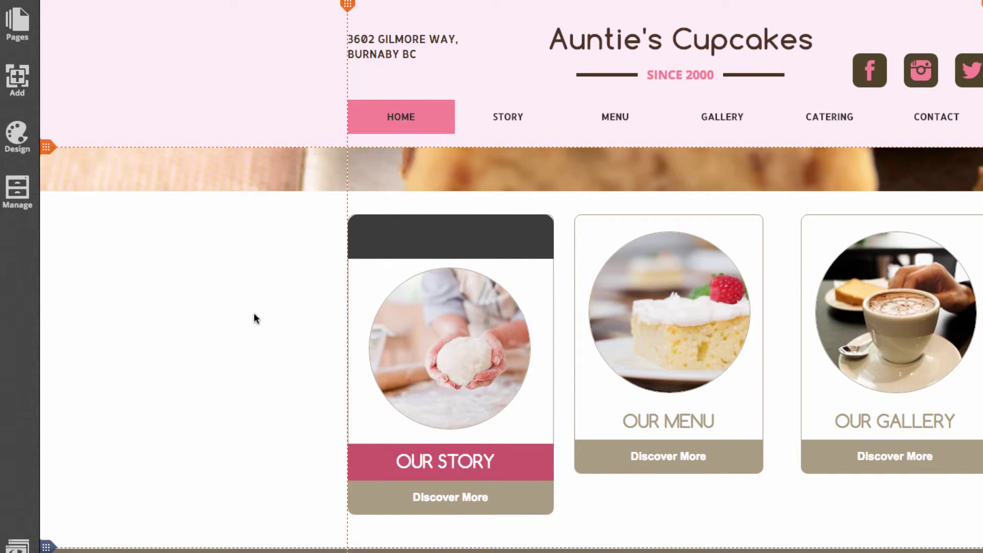
left_click(7, 95)
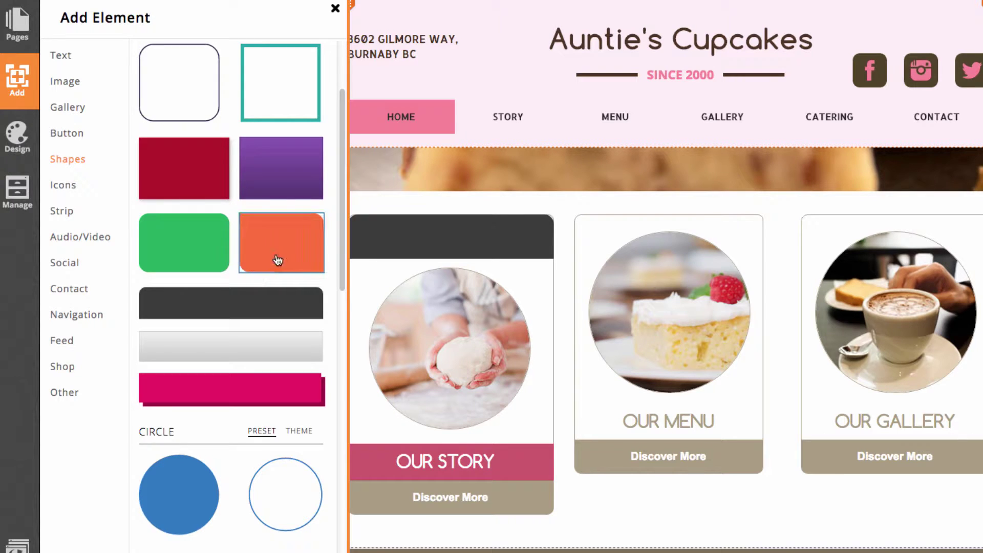
- Close the element list and select the dark header bar to show its Box settings
left_click(450, 247)
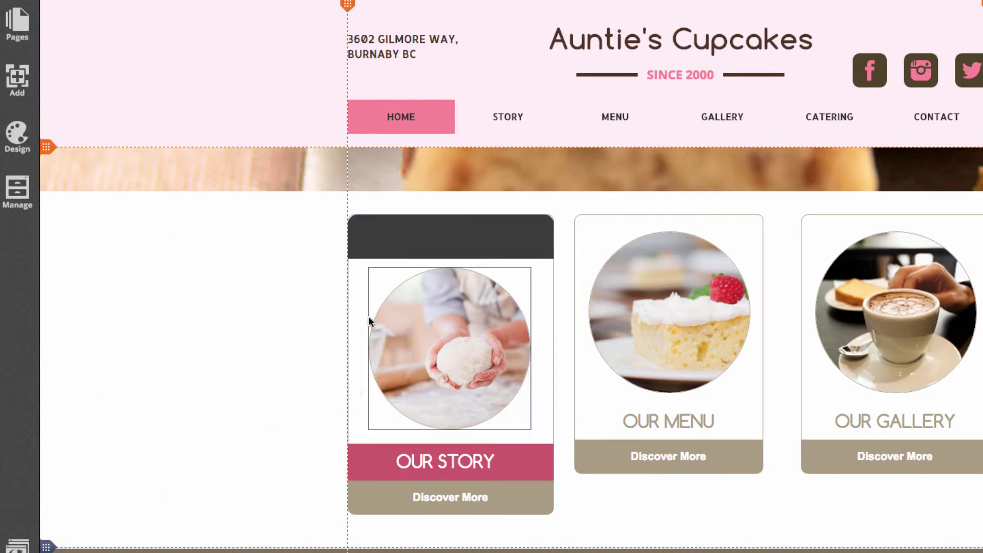
scroll(396, 379, "up", 1)
scroll(396, 379, "up", 2)
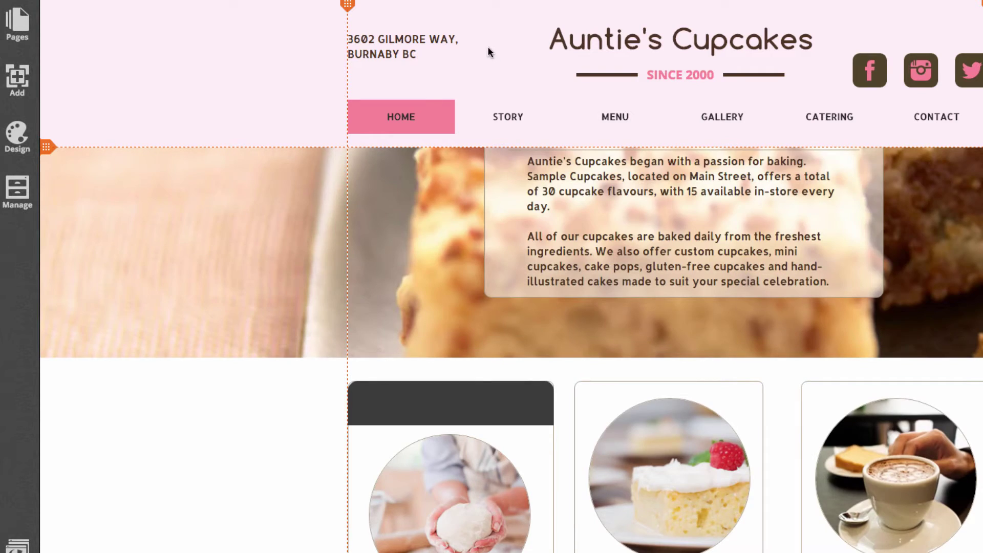
scroll(461, 413, "down", 4)
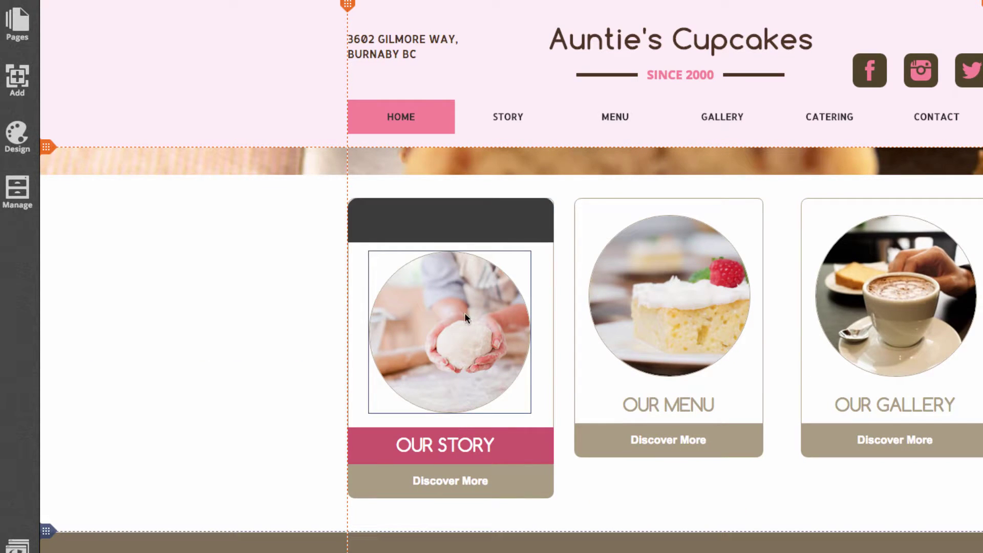
left_click(444, 221)
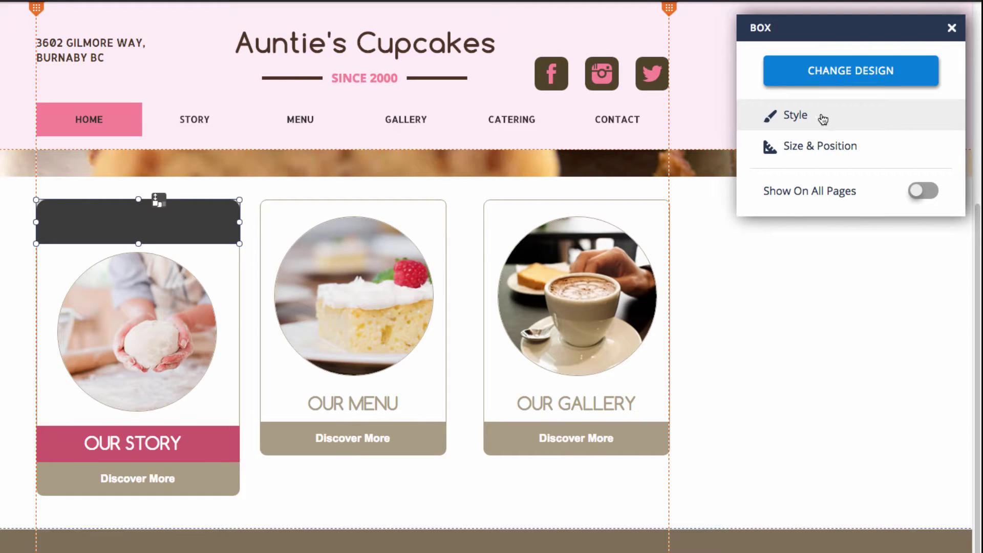
- Set the header bar's background colour to a light pink
left_click(828, 82)
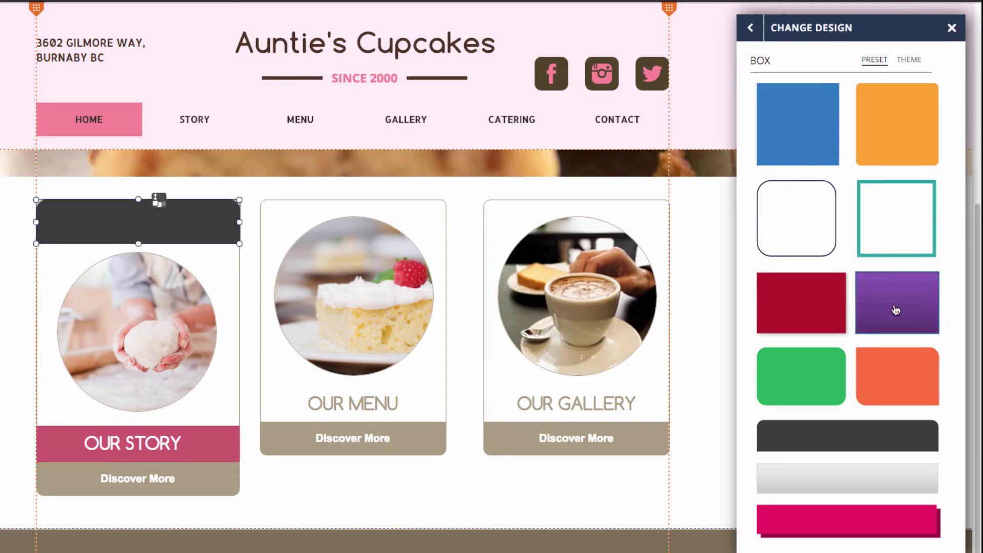
left_click(750, 28)
left_click(805, 129)
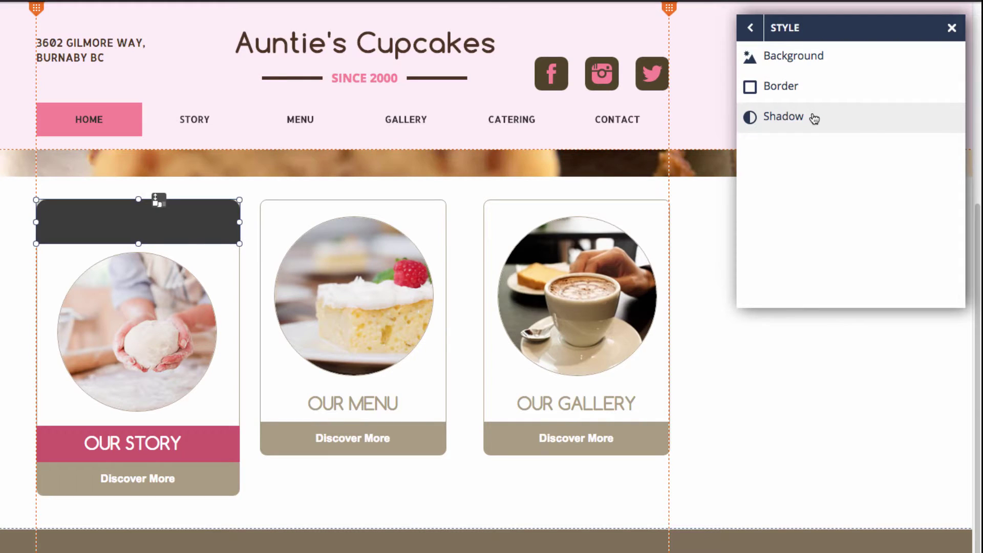
left_click(801, 59)
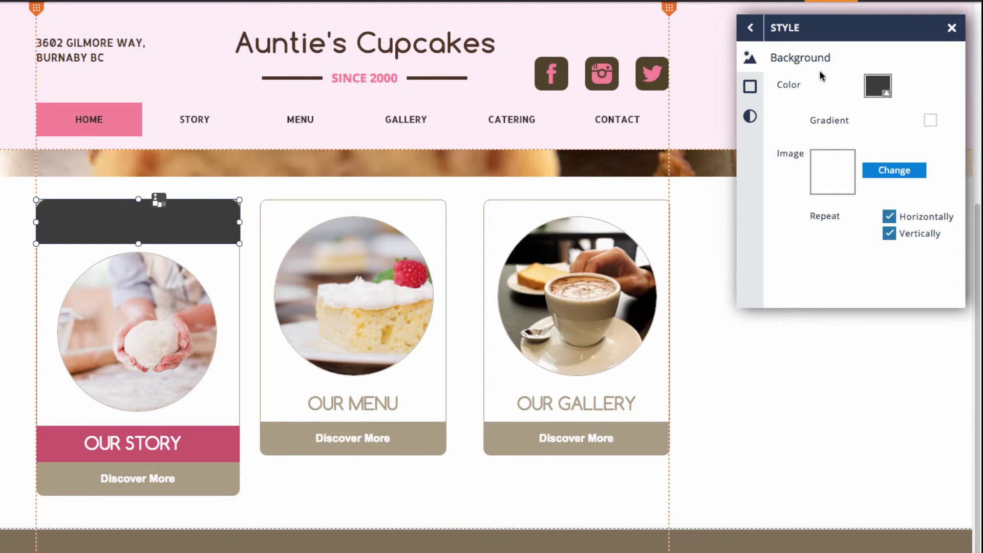
left_click(877, 85)
left_click(767, 199)
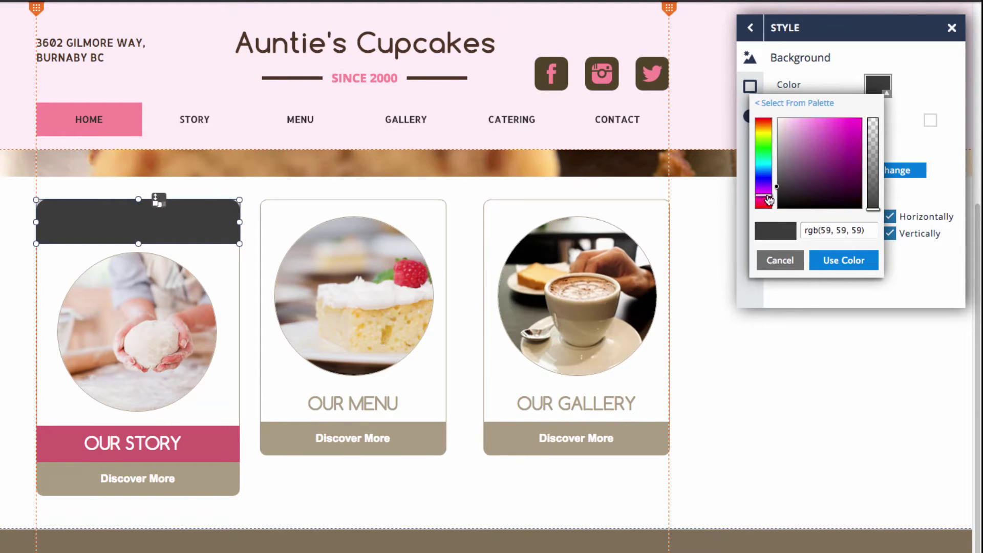
mouse_move(805, 163)
left_mouse_down()
mouse_move(803, 125)
mouse_move(788, 118)
left_mouse_up()
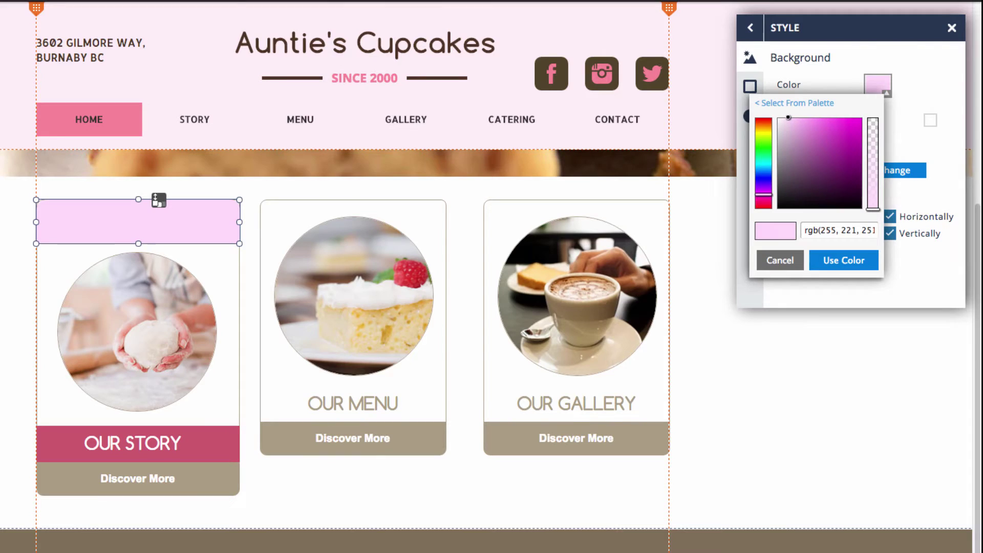
left_click(842, 260)
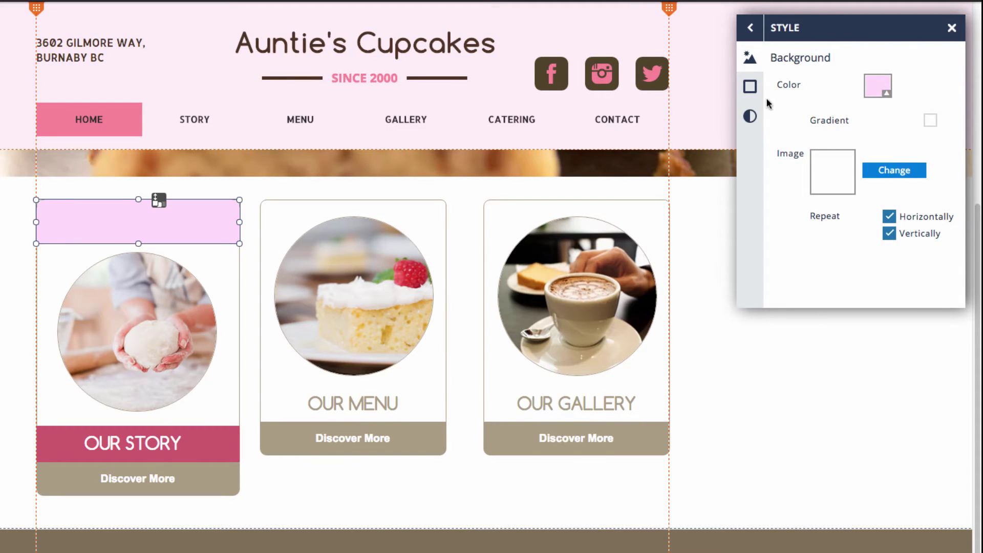
- Give the pink bar a 1 px border and 13 px rounded corners
left_click(749, 87)
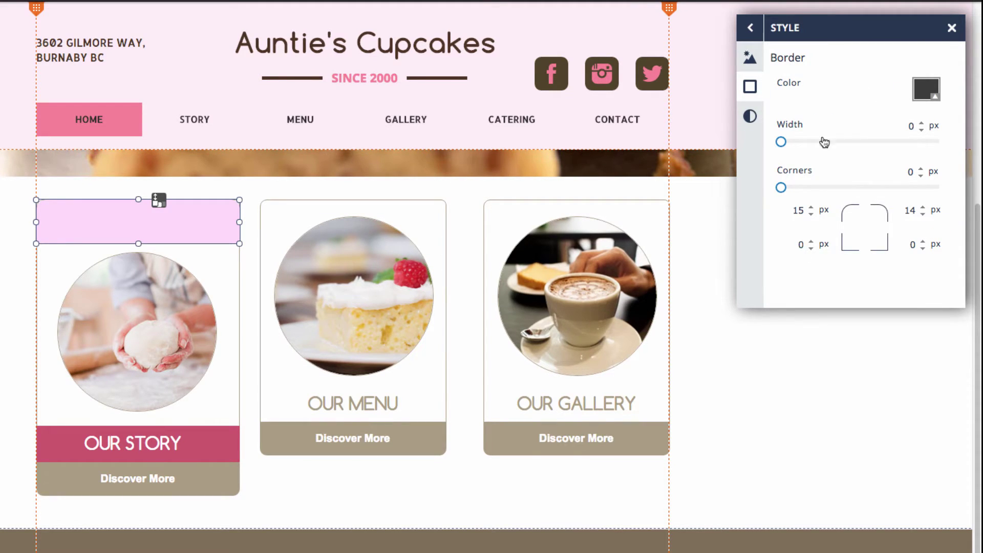
mouse_move(781, 144)
left_mouse_down()
mouse_move(793, 144)
mouse_move(783, 149)
left_mouse_up()
mouse_move(780, 187)
left_mouse_down()
mouse_move(807, 191)
mouse_move(788, 196)
left_mouse_up()
left_click(750, 117)
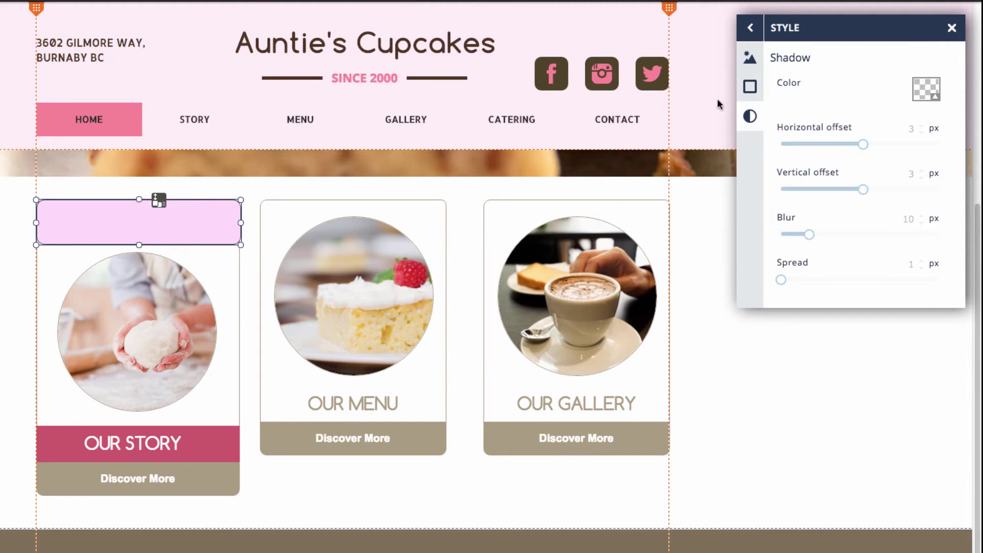
left_click(749, 58)
left_click(750, 28)
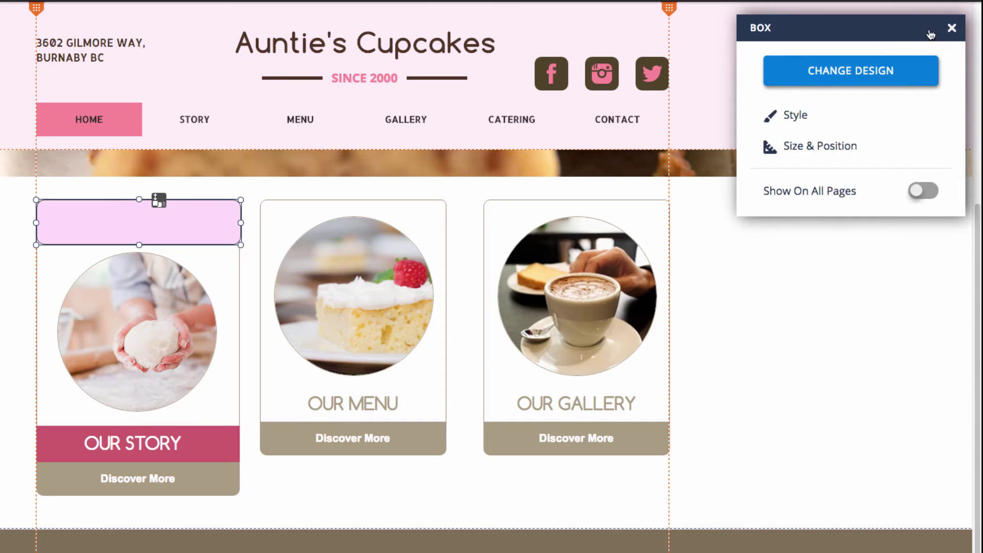
- Give the OUR STORY title bar a pale pink background colour, matching the card's top bar
left_click(951, 28)
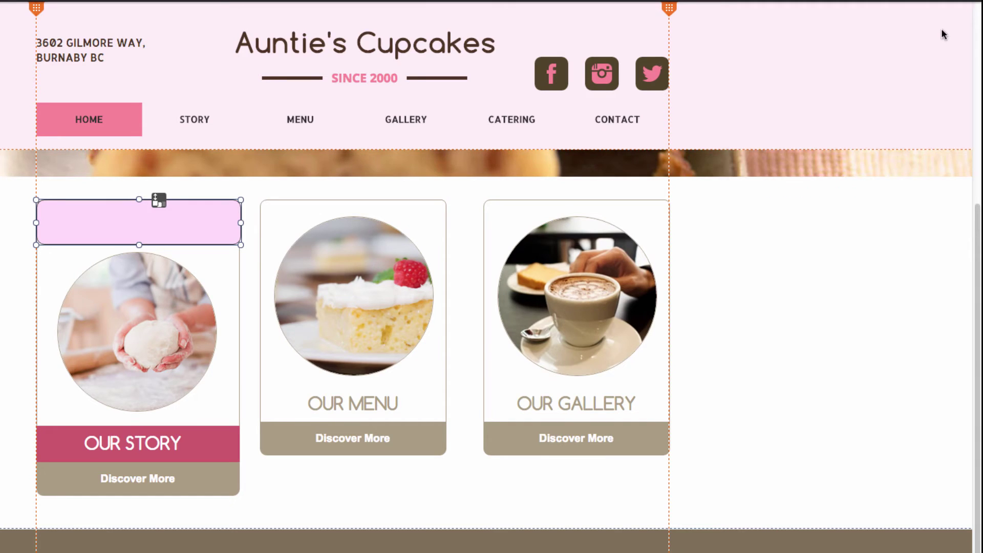
left_click(42, 453)
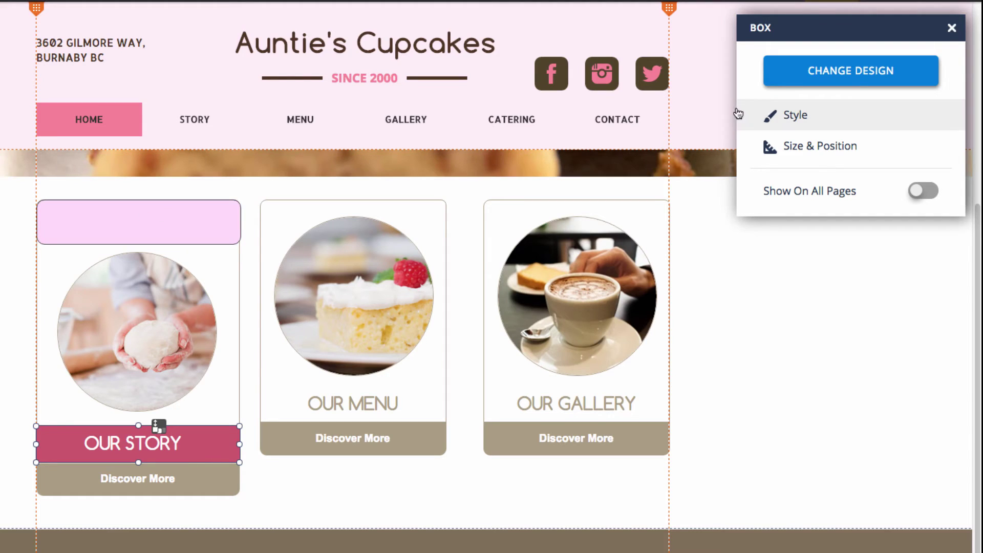
left_click(788, 118)
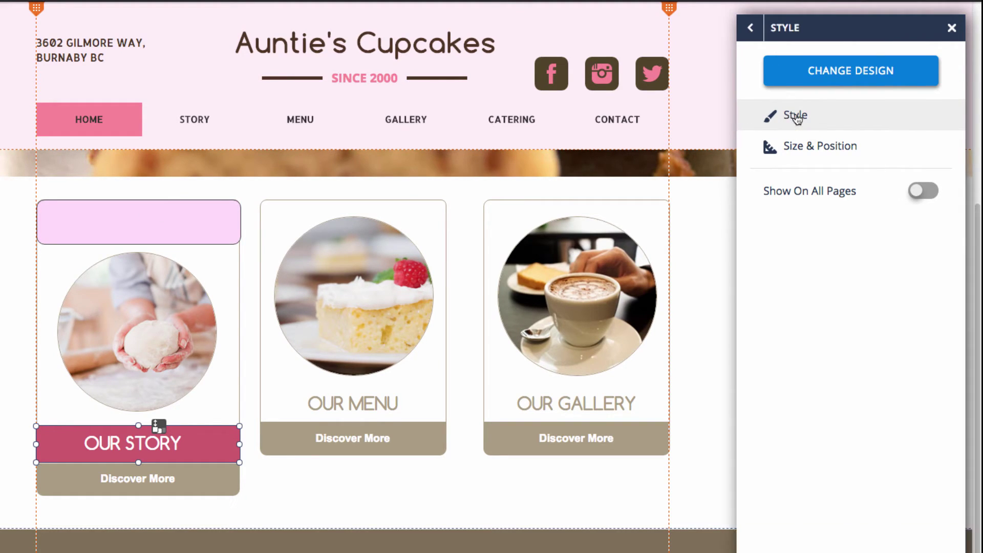
left_click(790, 67)
left_click(876, 86)
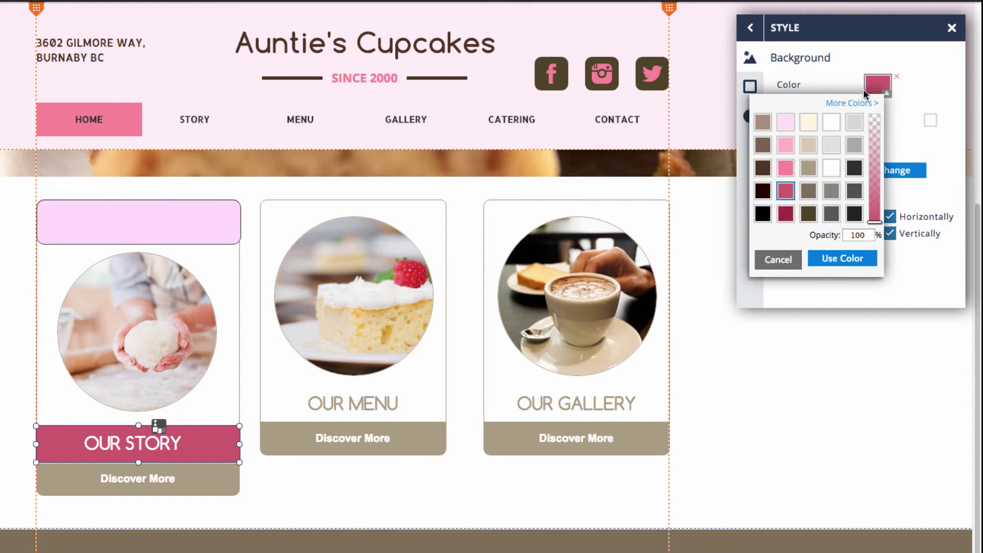
left_click(788, 126)
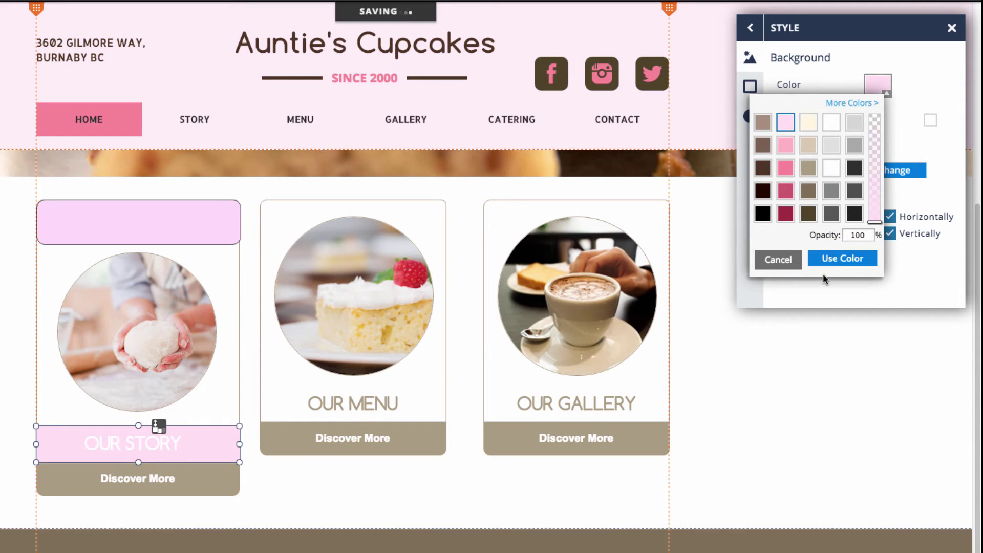
left_click(841, 259)
key("Escape")
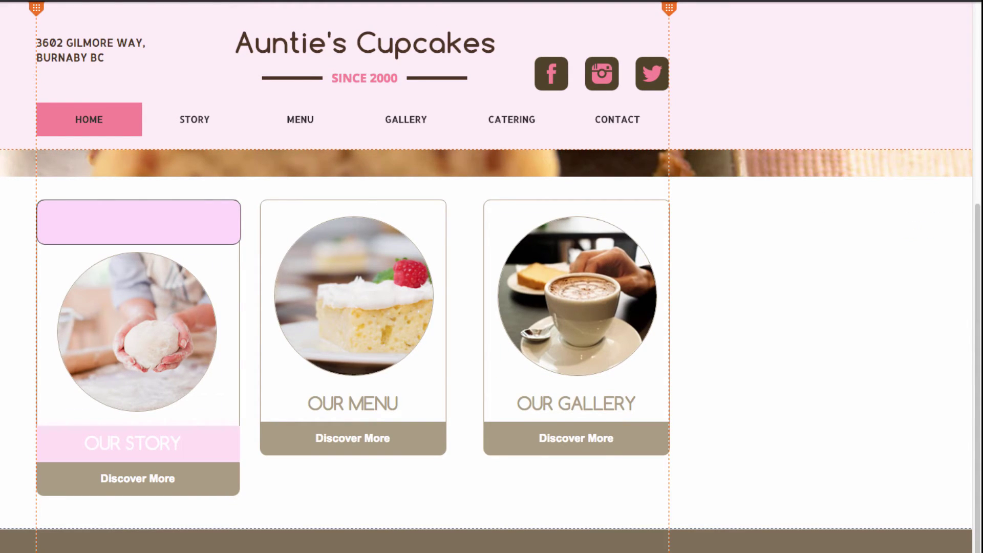